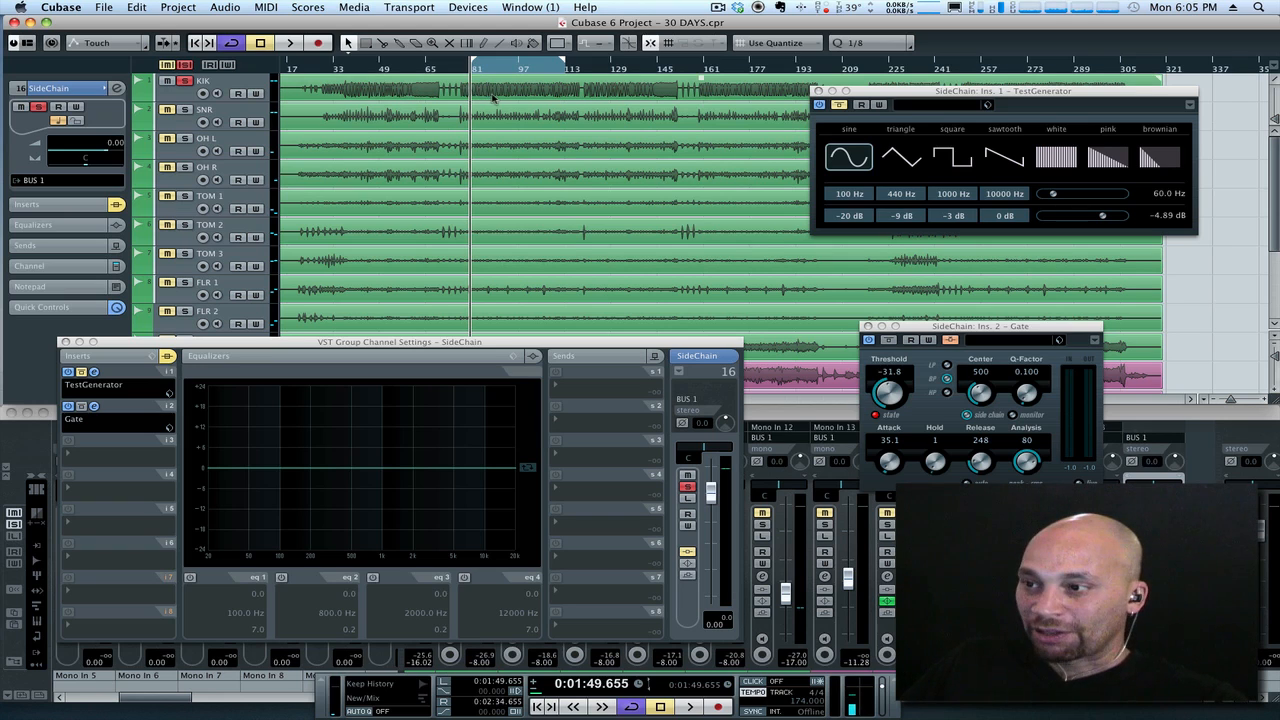
# Step: Audition the soloed kick, stop playback, and show the KIK track's channel settings with its send to the SideChain gate
pyautogui.press('space')
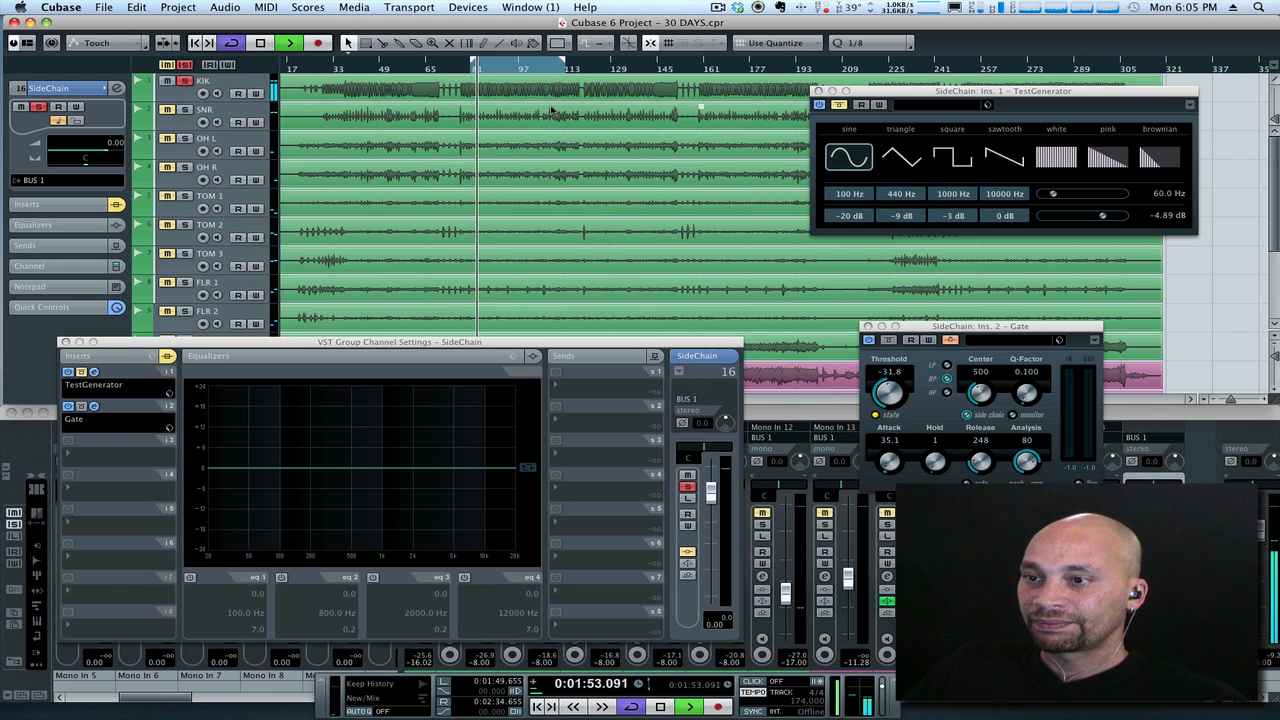
pyautogui.press('space')
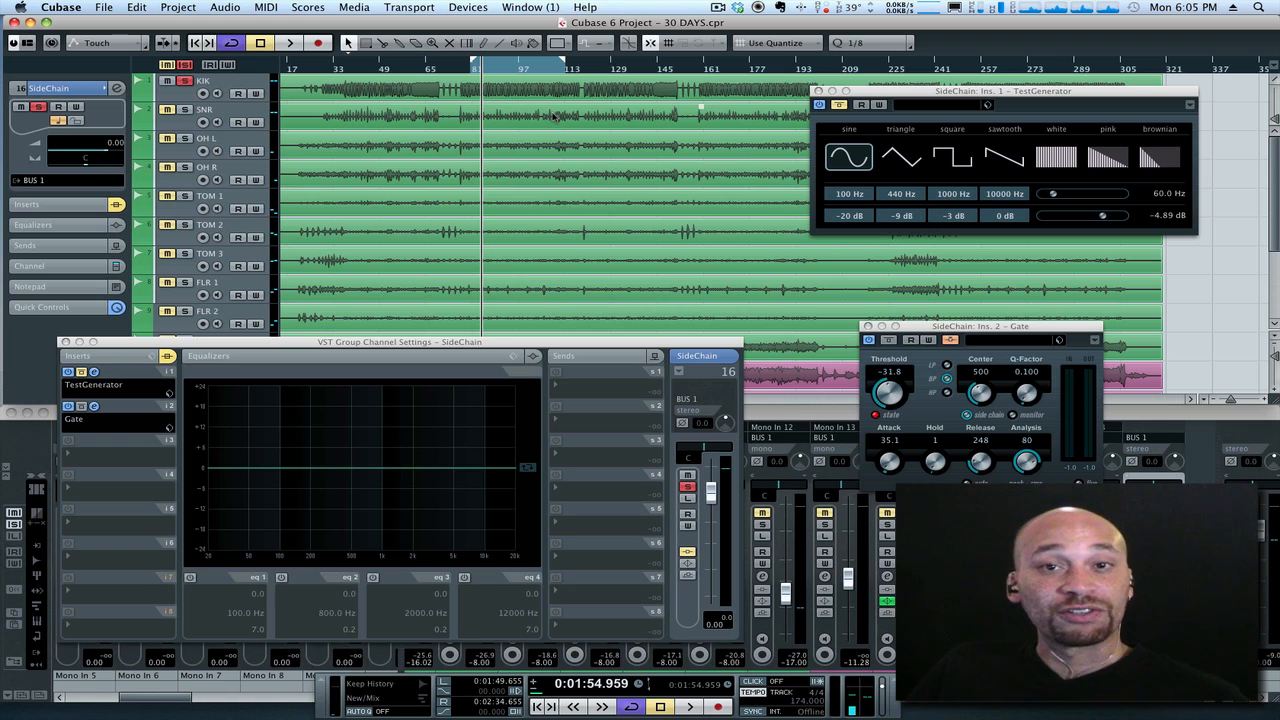
pyautogui.click(230, 88)
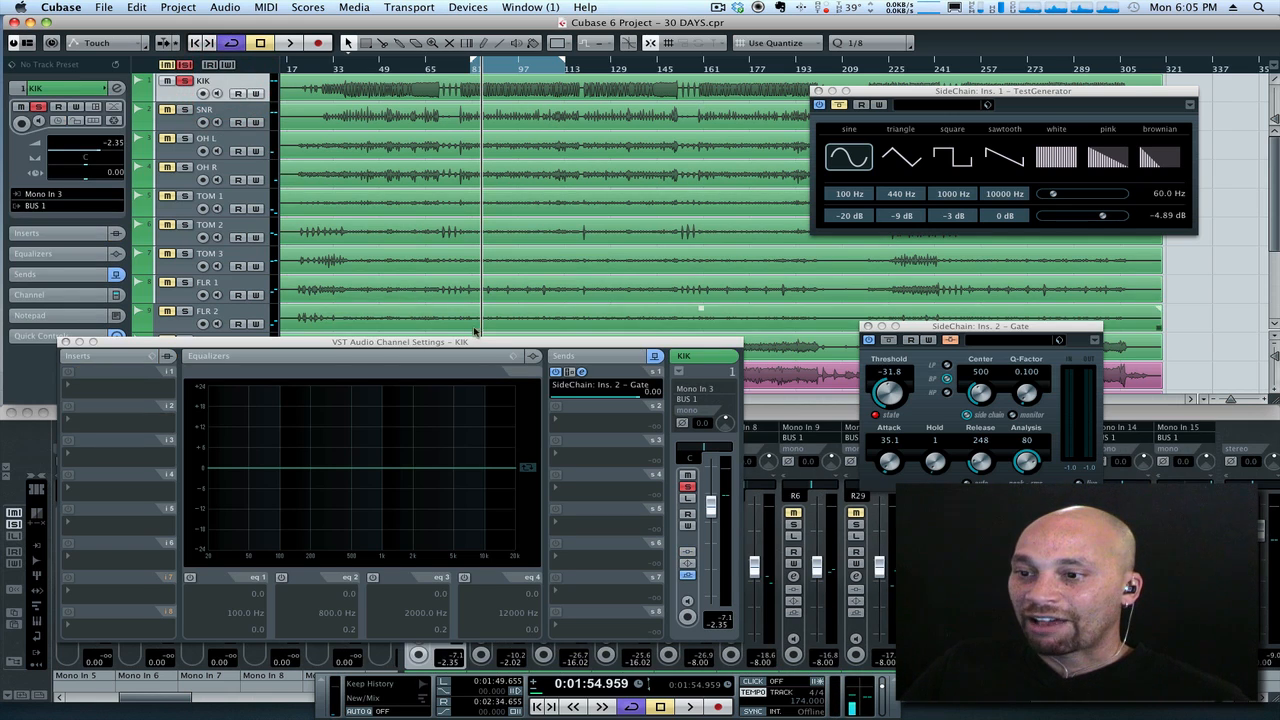
pyautogui.moveTo(466, 343); pyautogui.dragTo(504, 326)
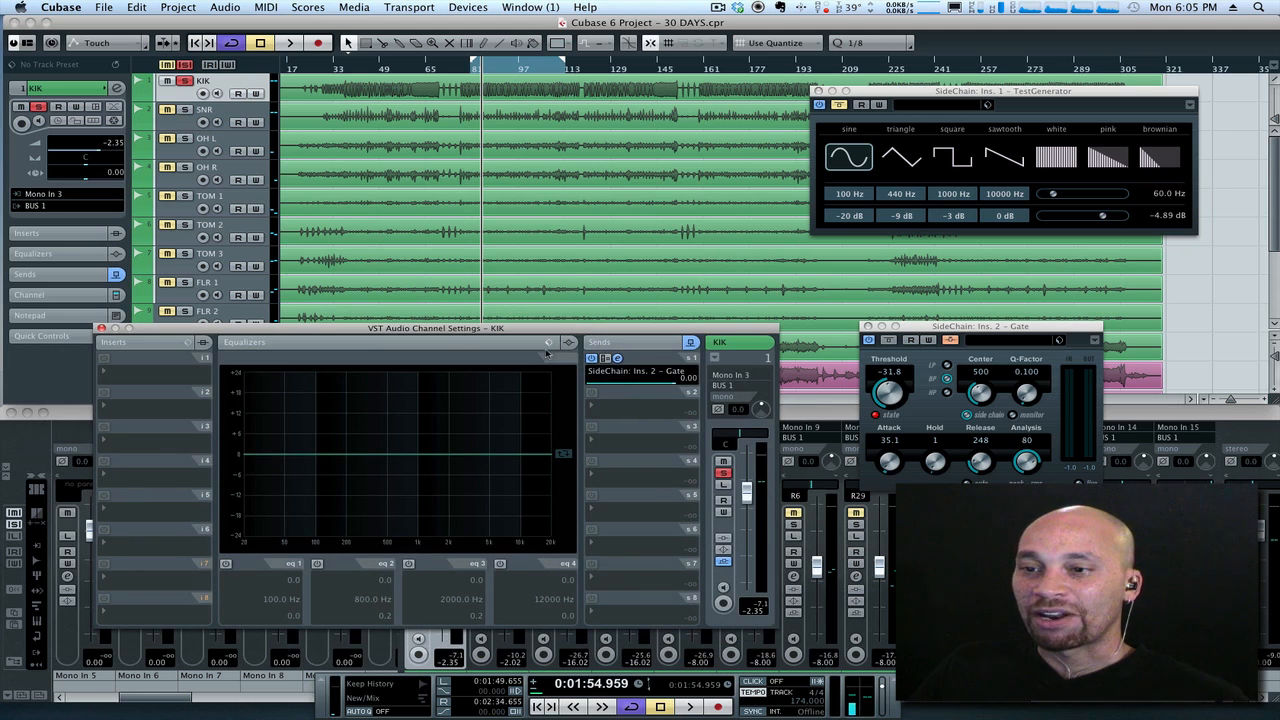
# Step: Show the SideChain group track's channel settings with its TestGenerator and Gate inserts, keeping the group track in view
pyautogui.scroll(-6, 426, 284)
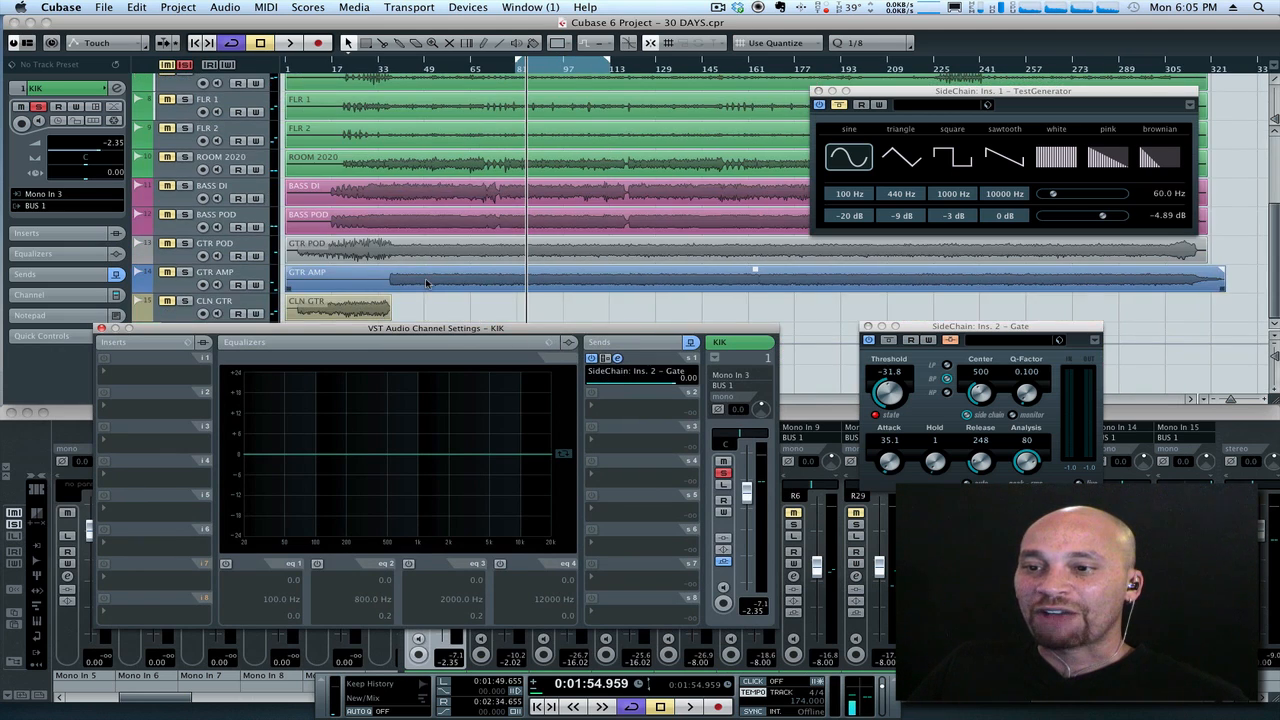
pyautogui.moveTo(305, 329); pyautogui.dragTo(294, 385)
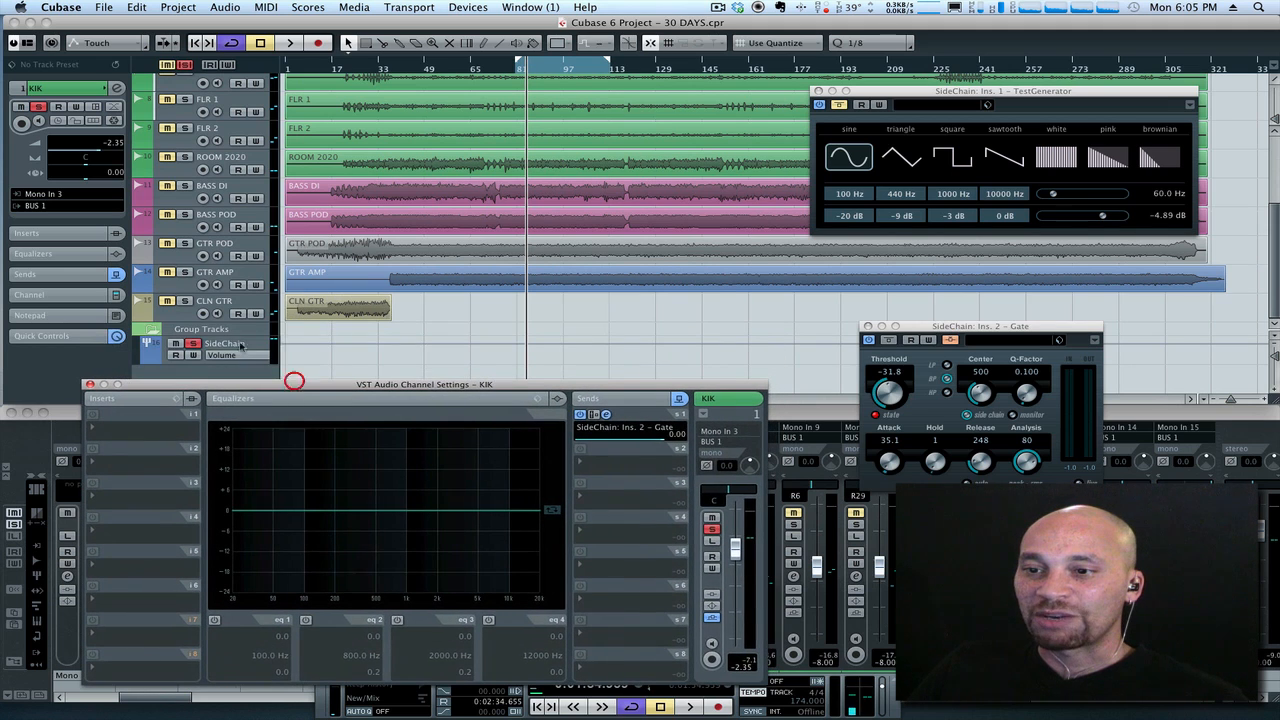
pyautogui.click(238, 343)
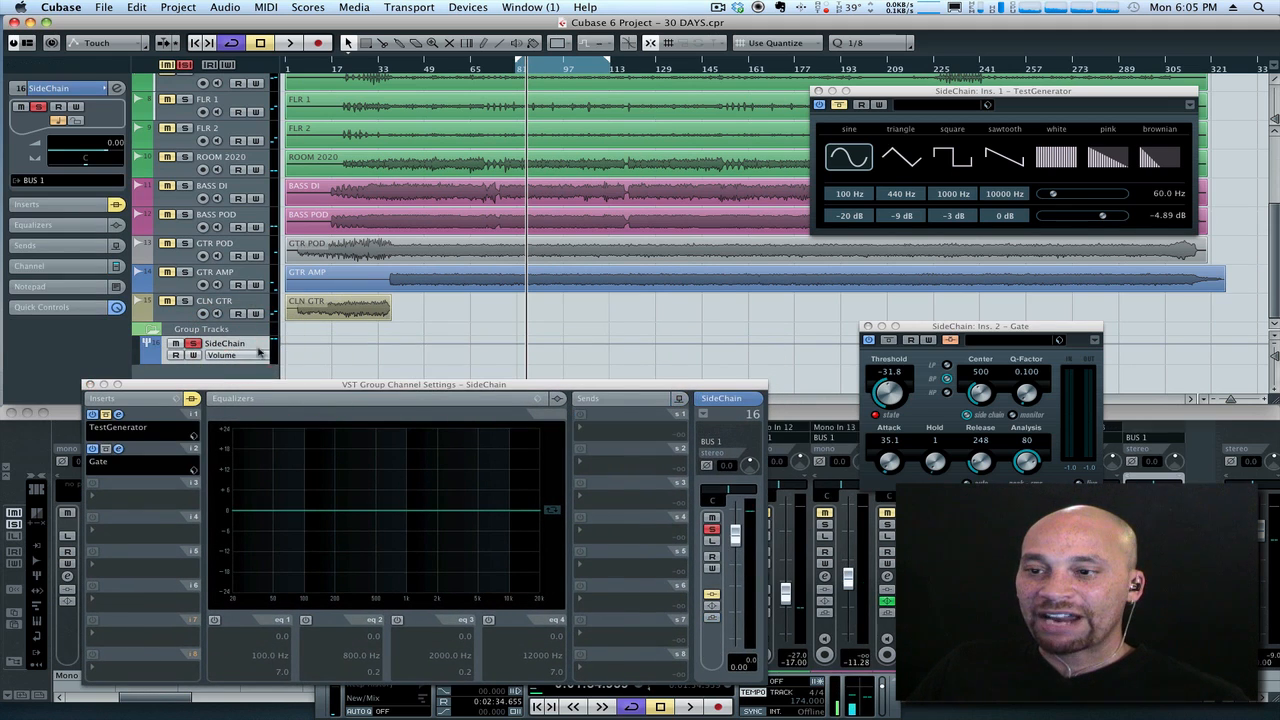
pyautogui.moveTo(293, 386); pyautogui.dragTo(339, 371)
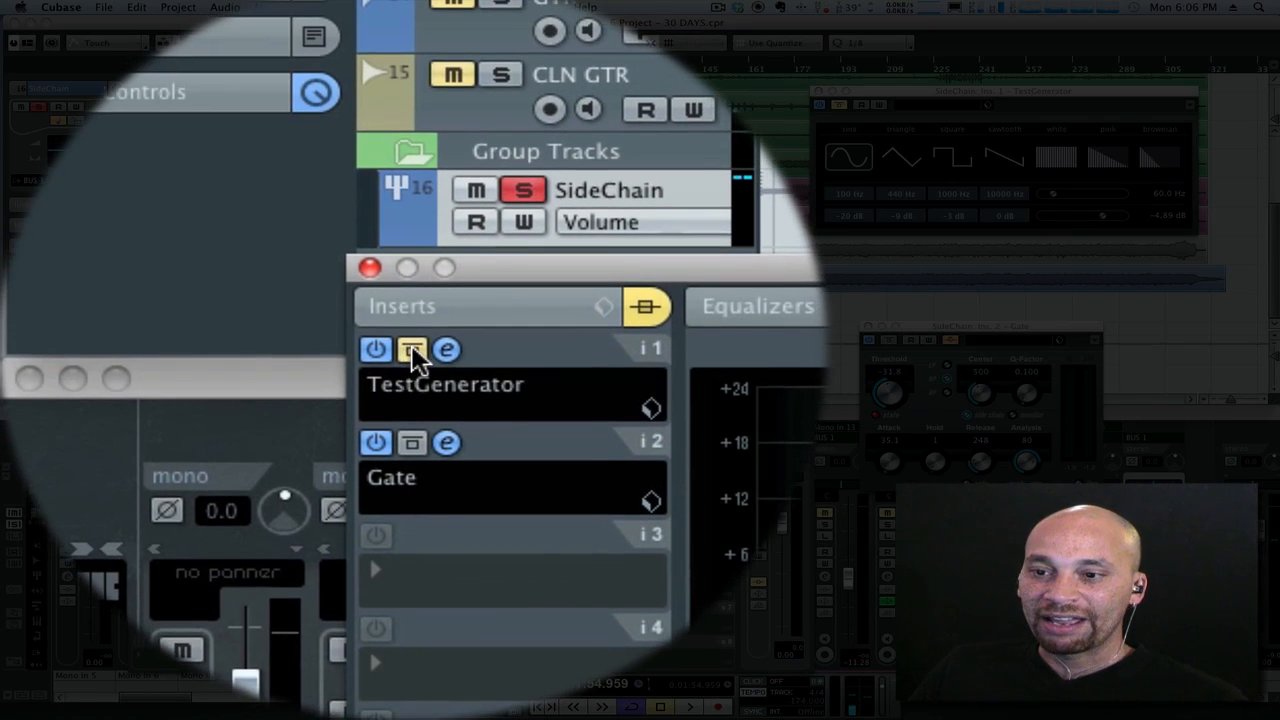
# Step: Bypass the Gate on the SideChain group and toggle the TestGenerator's bypass to audition its raw tone
pyautogui.click(366, 299)
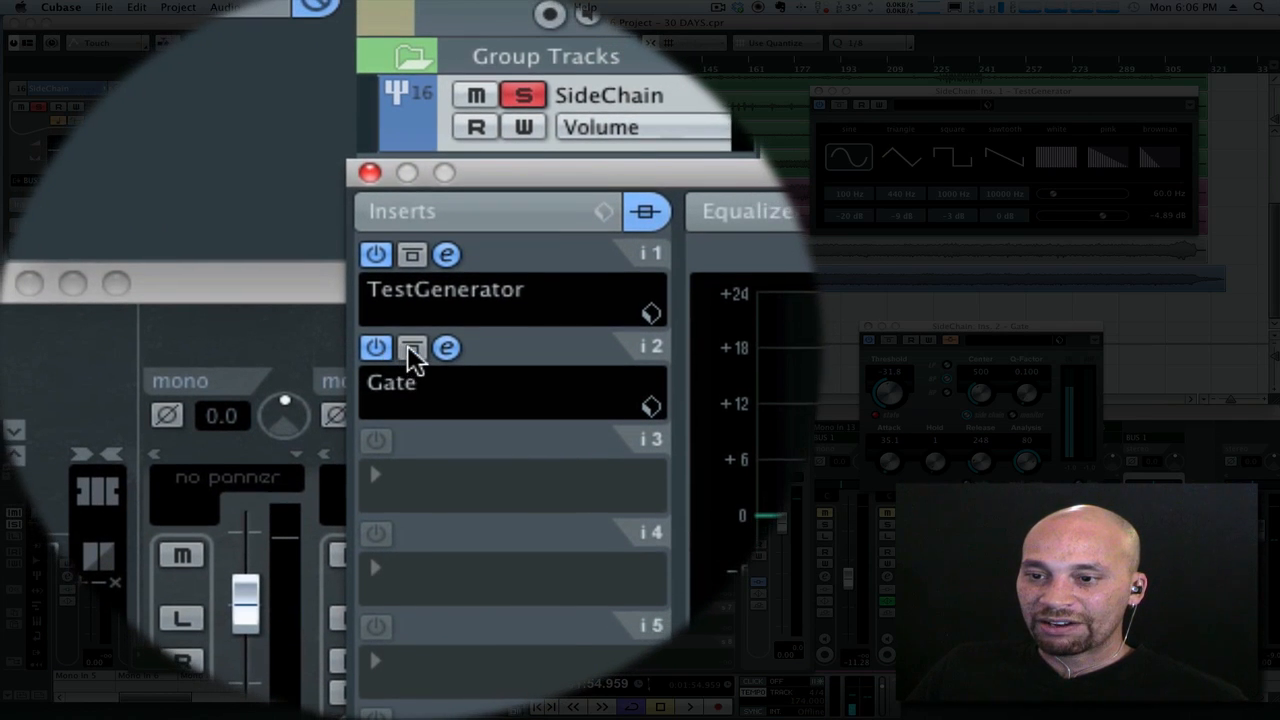
pyautogui.click(410, 347)
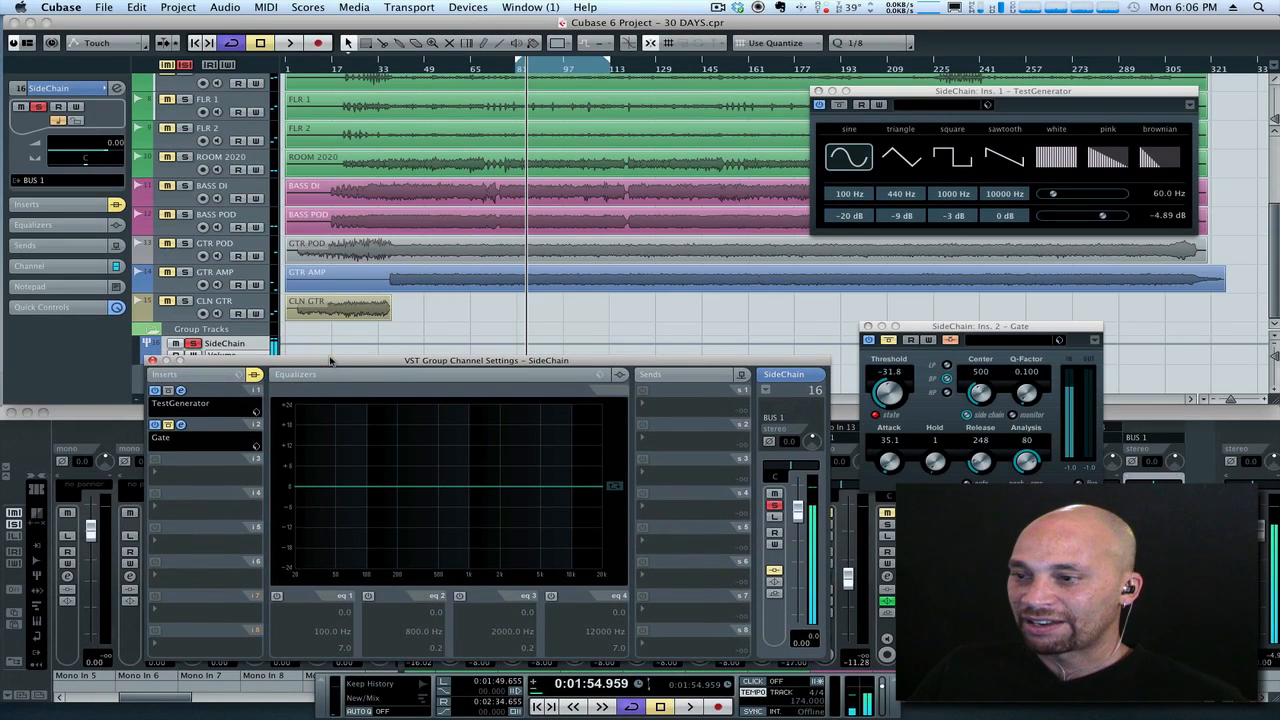
pyautogui.click(168, 390)
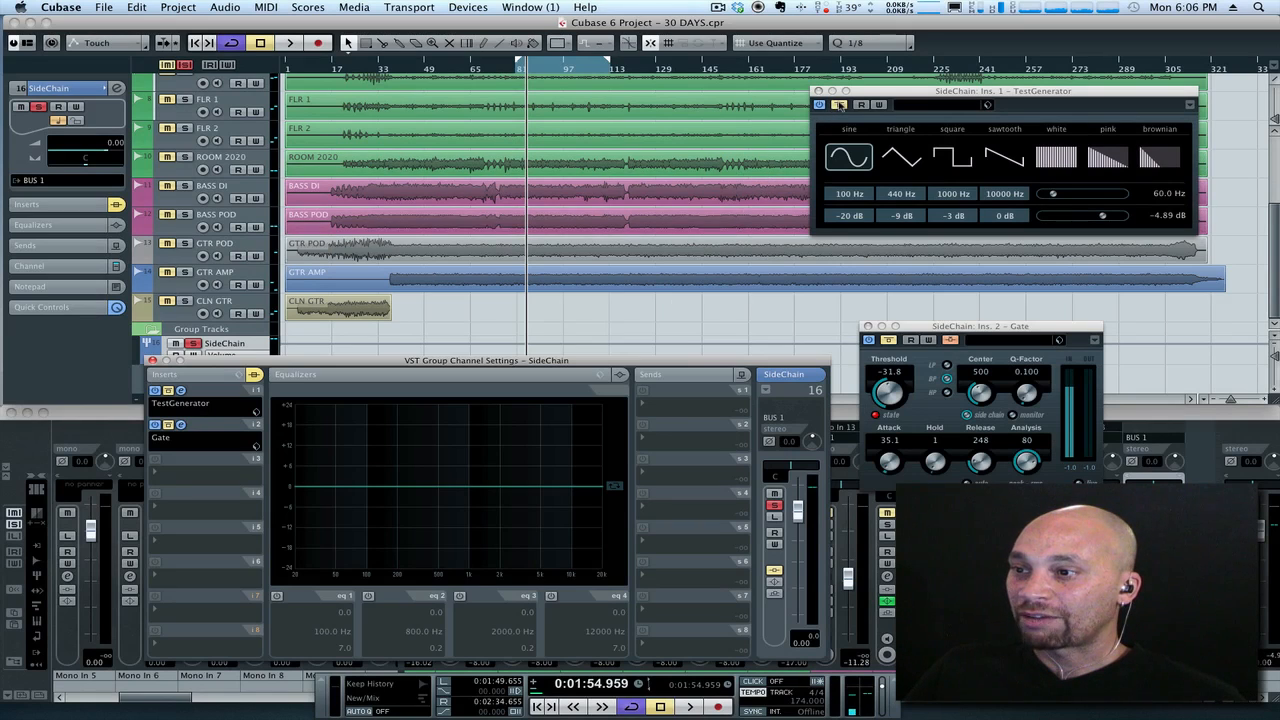
pyautogui.click(838, 104)
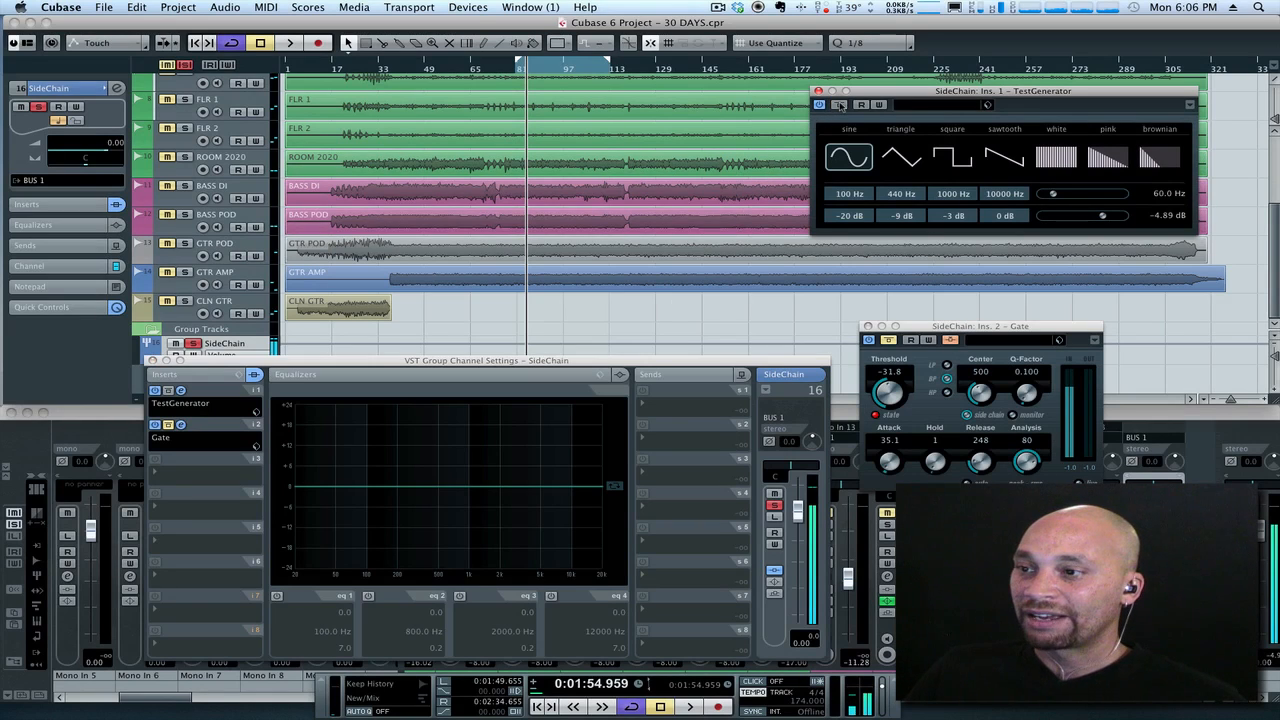
pyautogui.click(838, 104)
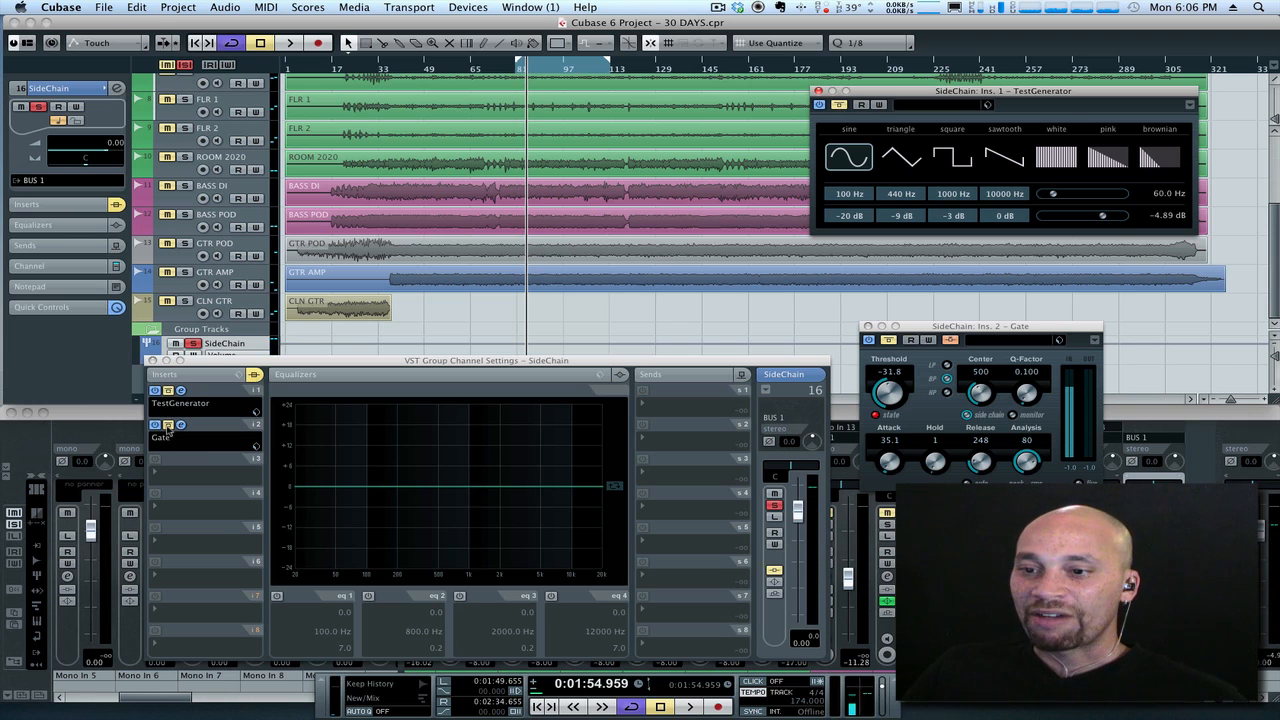
pyautogui.click(168, 390)
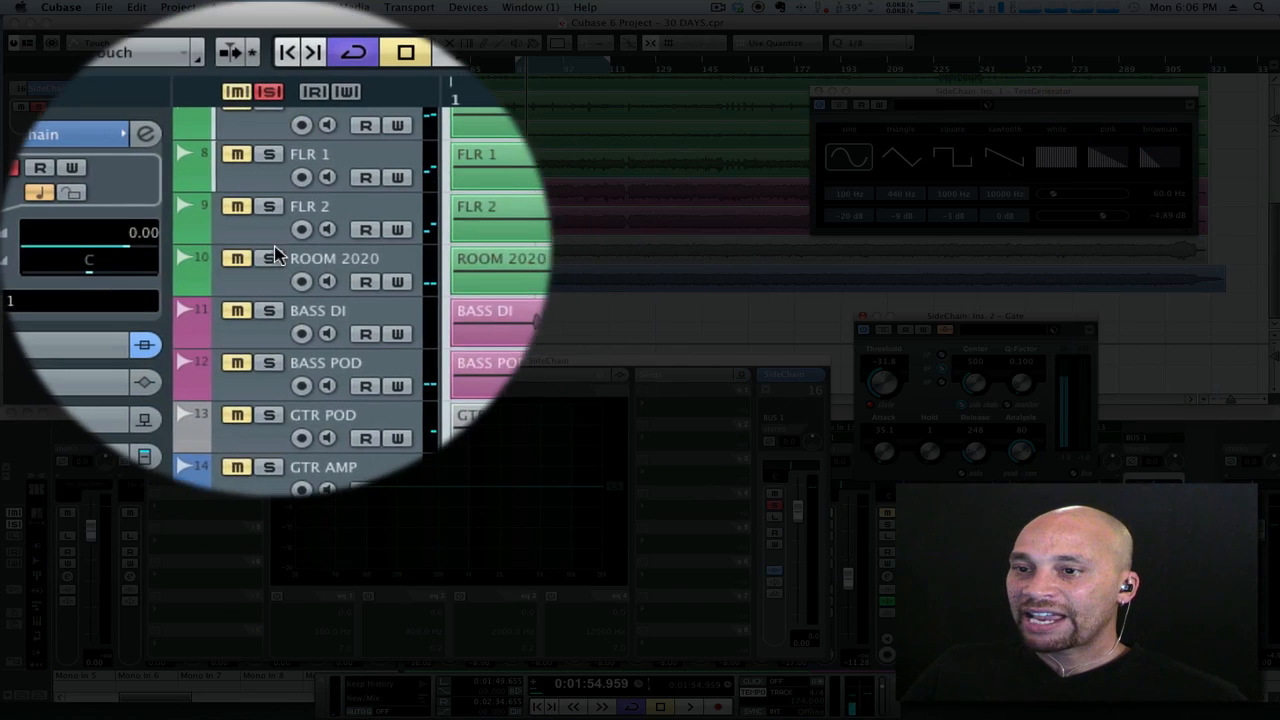
# Step: Select the KIK track, bypass the TestGenerator and reactivate the Gate on the SideChain group
pyautogui.scroll(6, 193, 154)
pyautogui.click(275, 150)
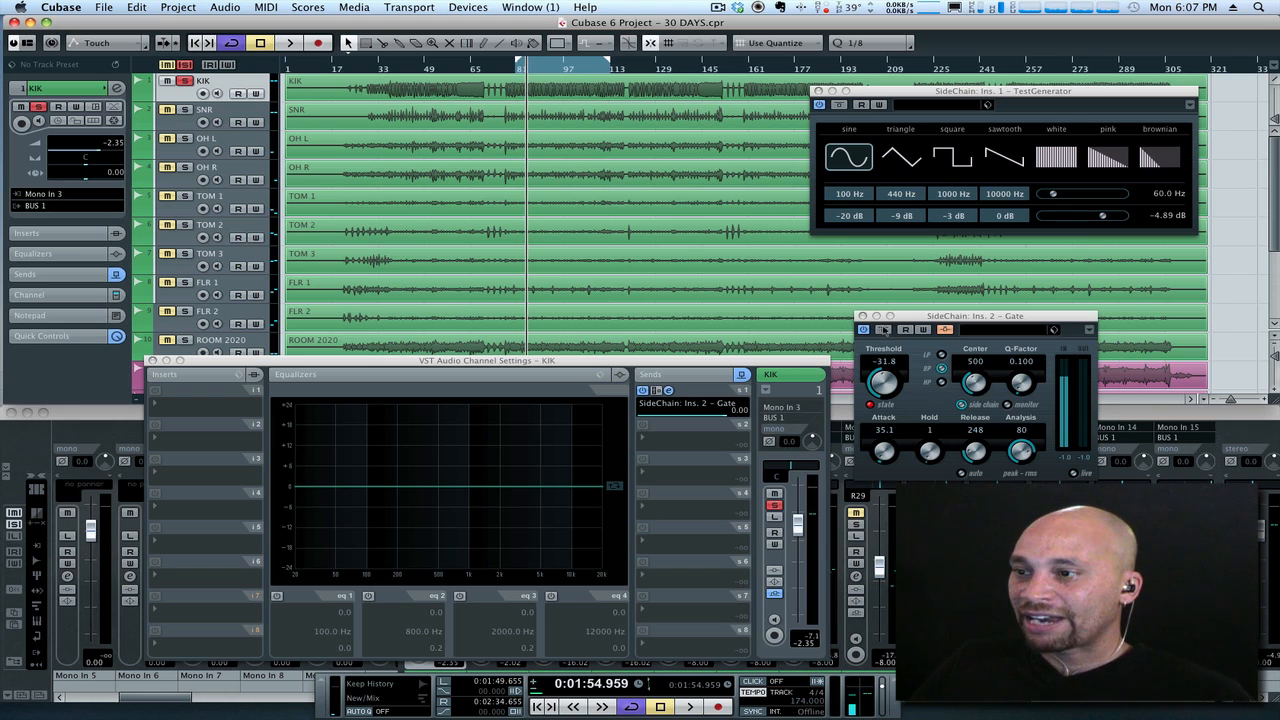
pyautogui.click(838, 106)
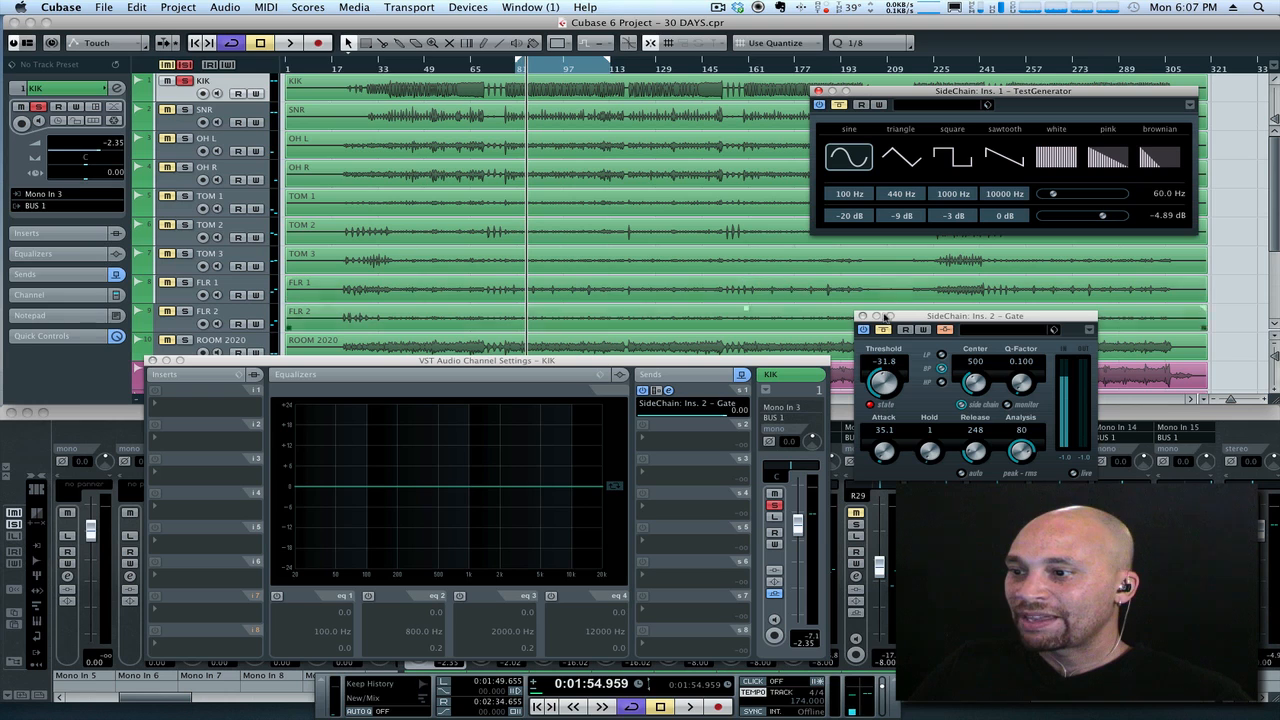
pyautogui.click(880, 328)
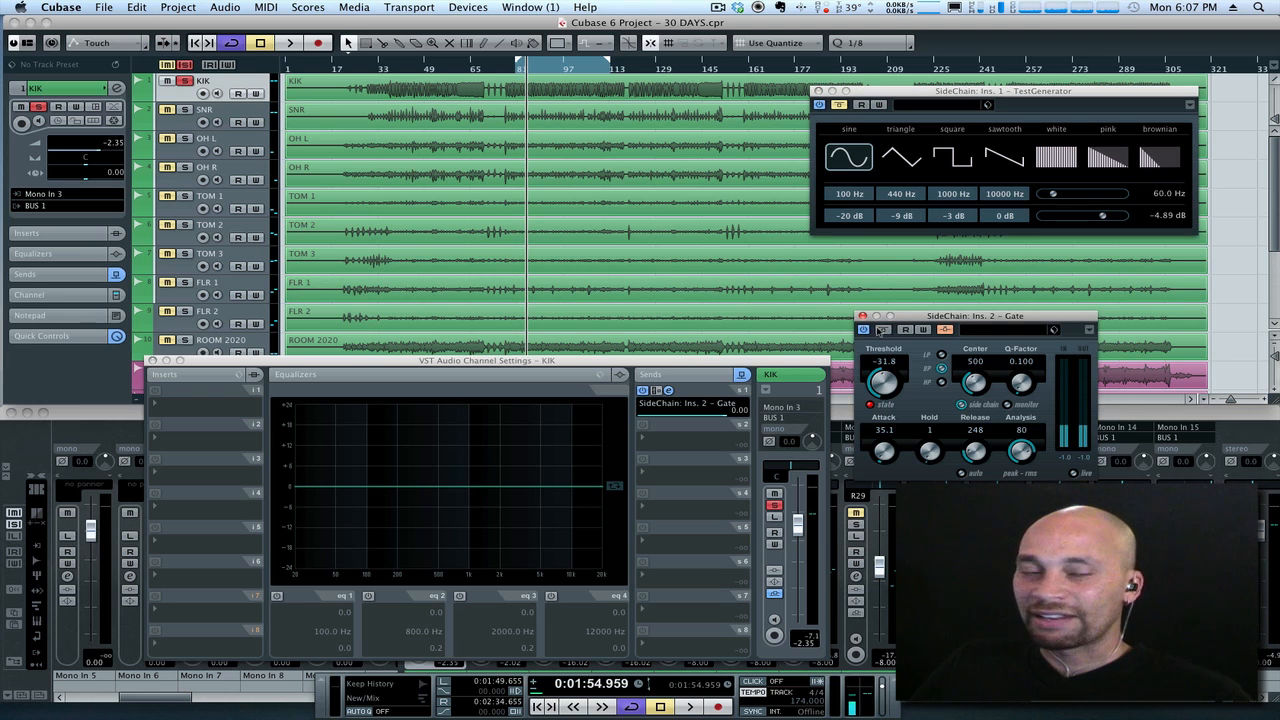
# Step: Start playback and take the TestGenerator out of bypass to add the gated tone under the kick
pyautogui.press('space')
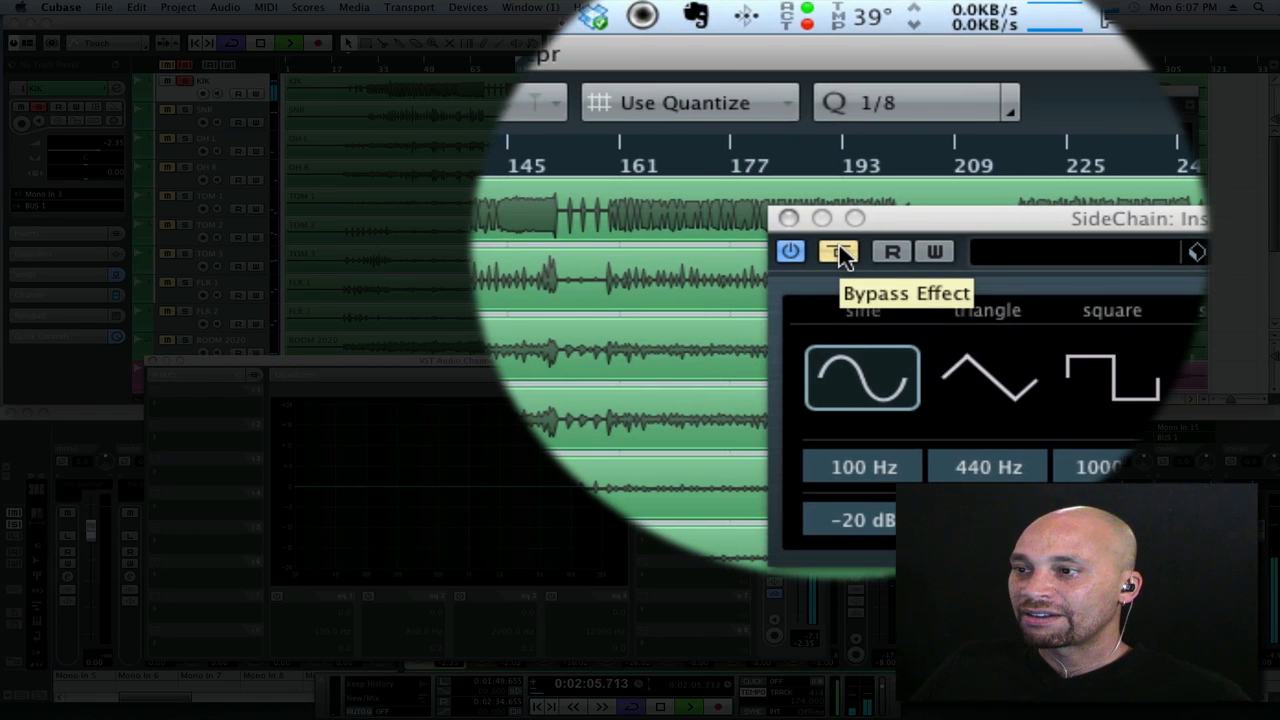
pyautogui.click(840, 253)
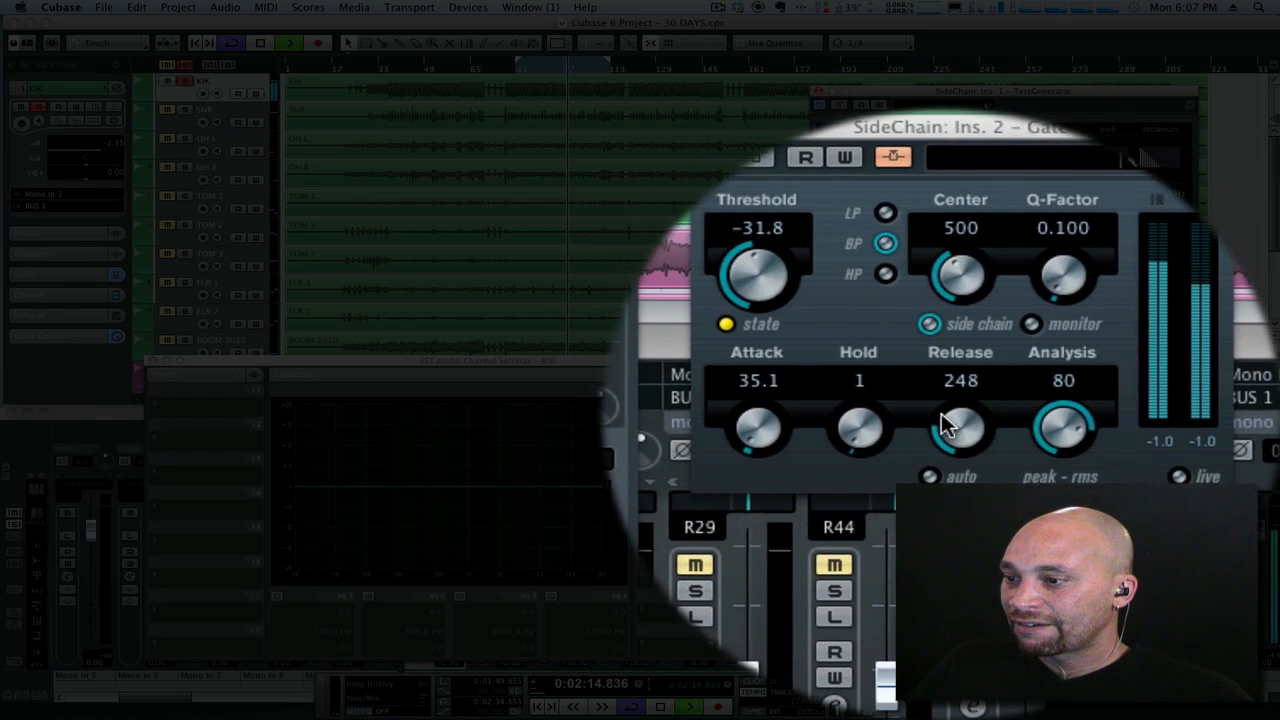
# Step: Set the Gate's attack to 20.1 and release to 10, and compare the kick with the TestGenerator bypassed and active
pyautogui.moveTo(945, 425); pyautogui.dragTo(945, 422)
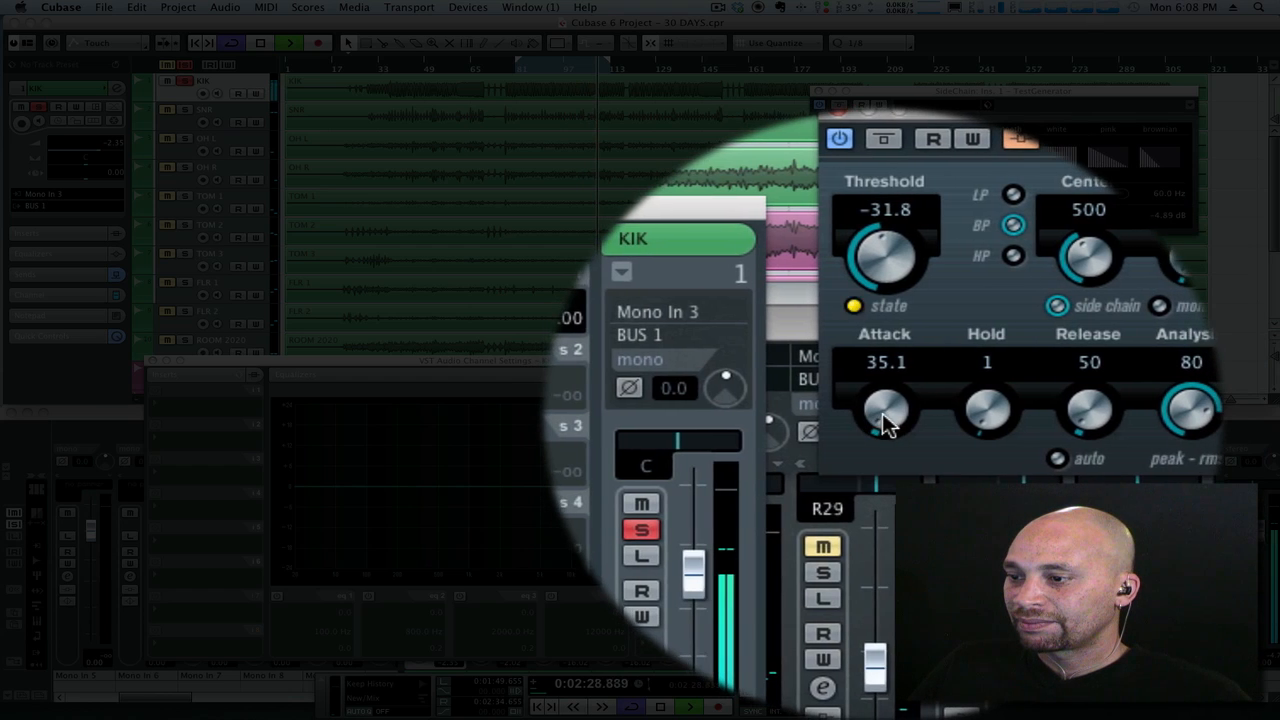
pyautogui.moveTo(883, 413); pyautogui.dragTo(942, 414)
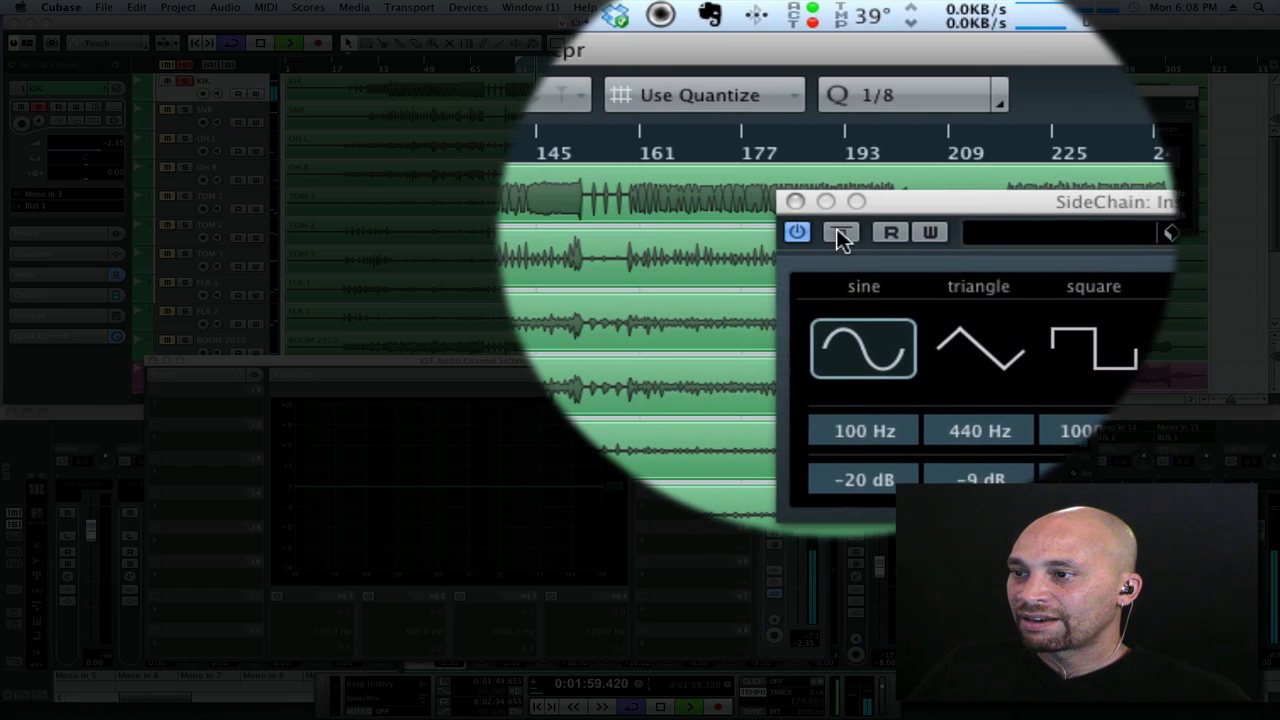
pyautogui.click(840, 232)
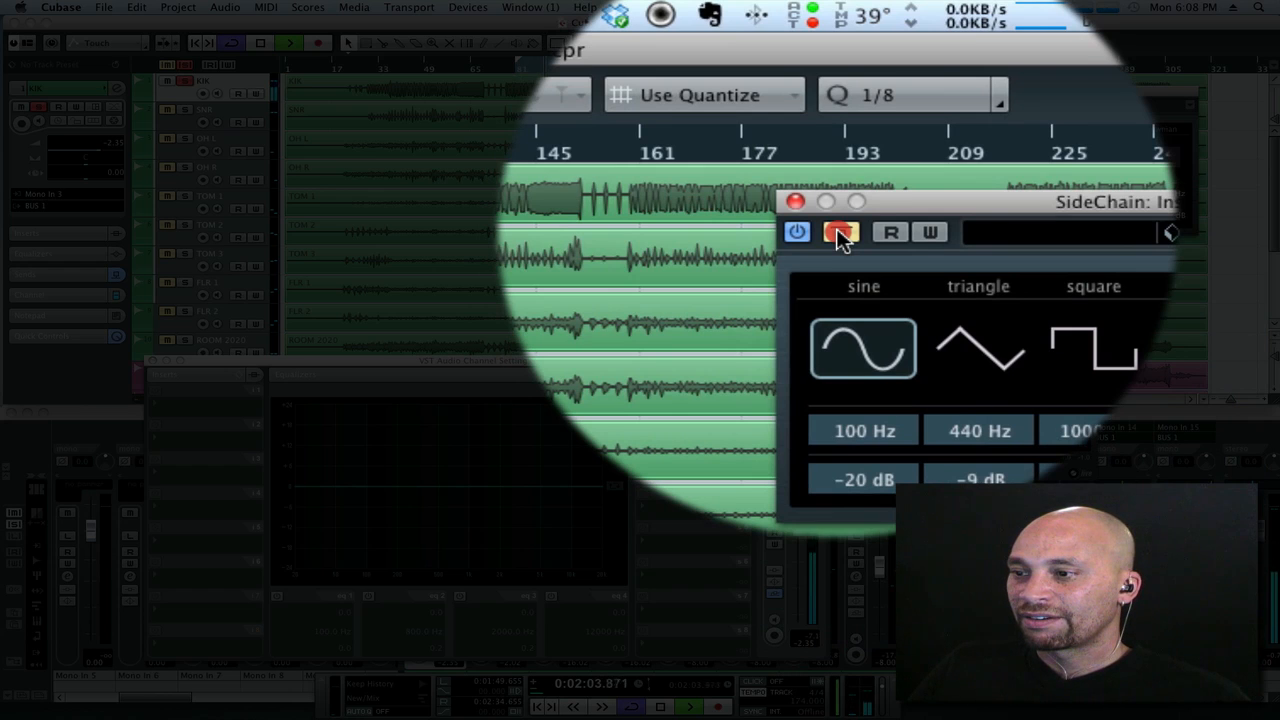
pyautogui.click(840, 234)
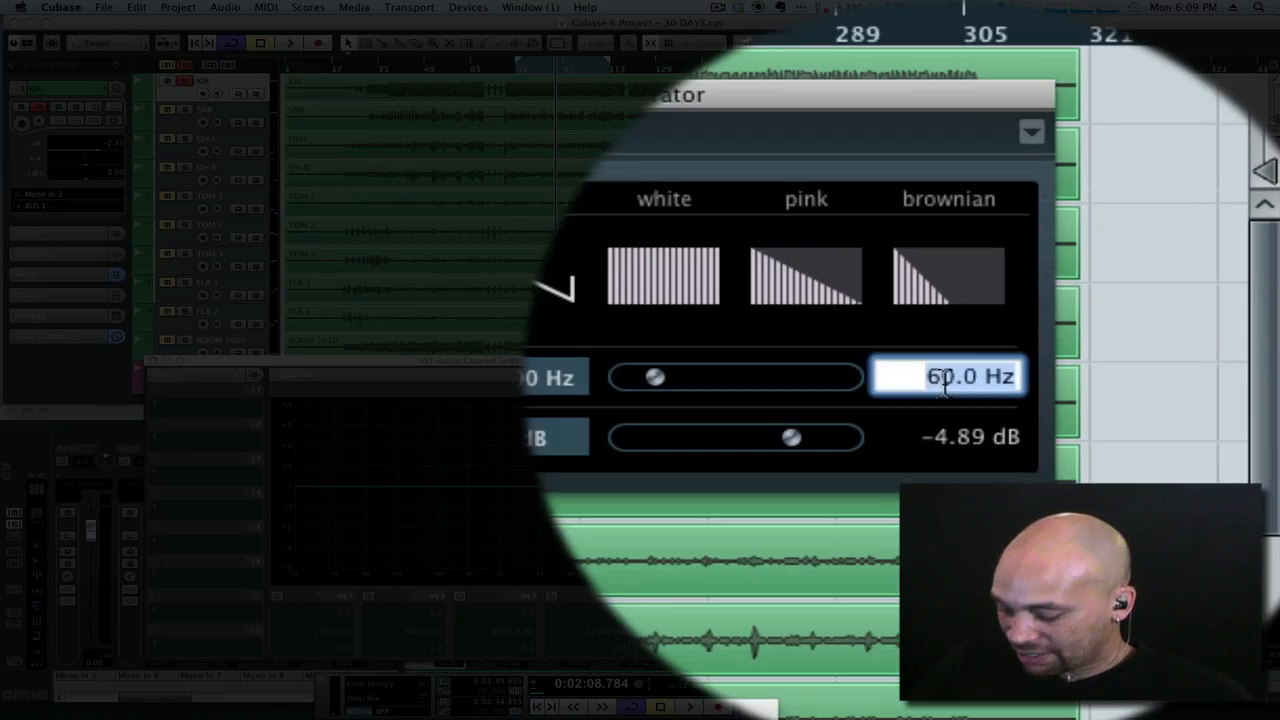
# Step: Set the TestGenerator's frequency to 100 Hz and bring the Gate window forward
pyautogui.write('100')
pyautogui.press('Return')
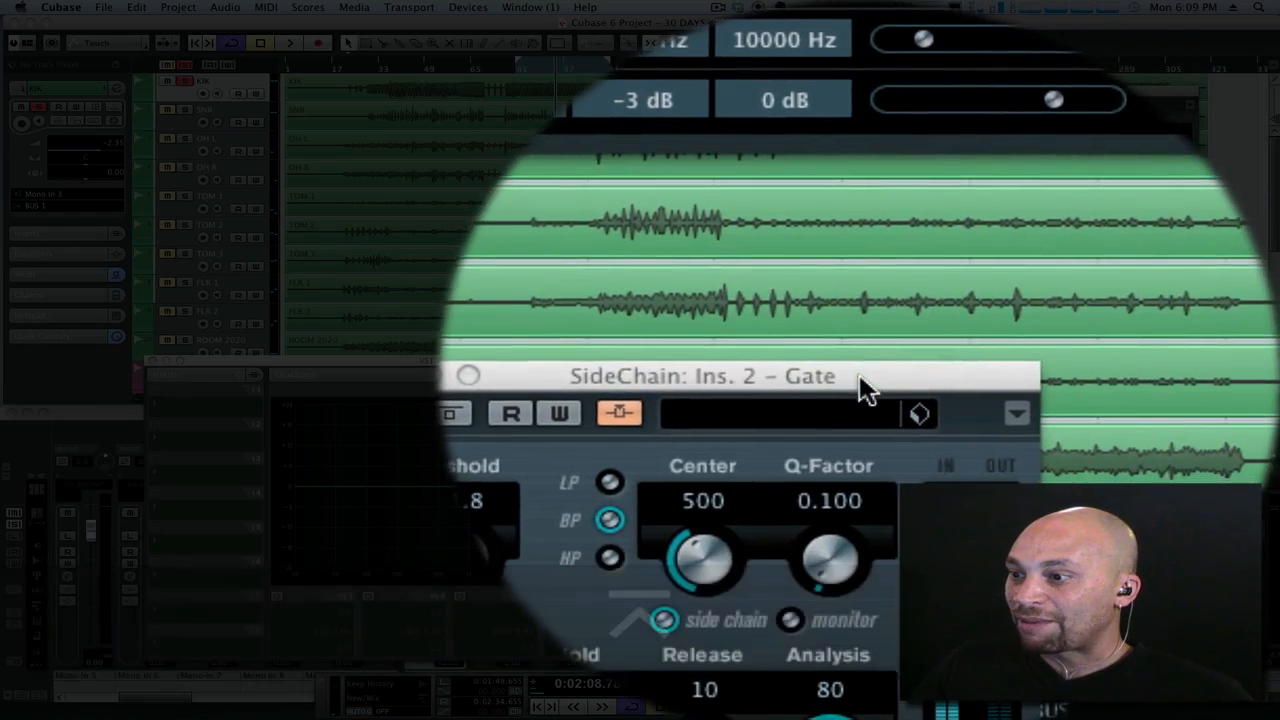
pyautogui.click(860, 378)
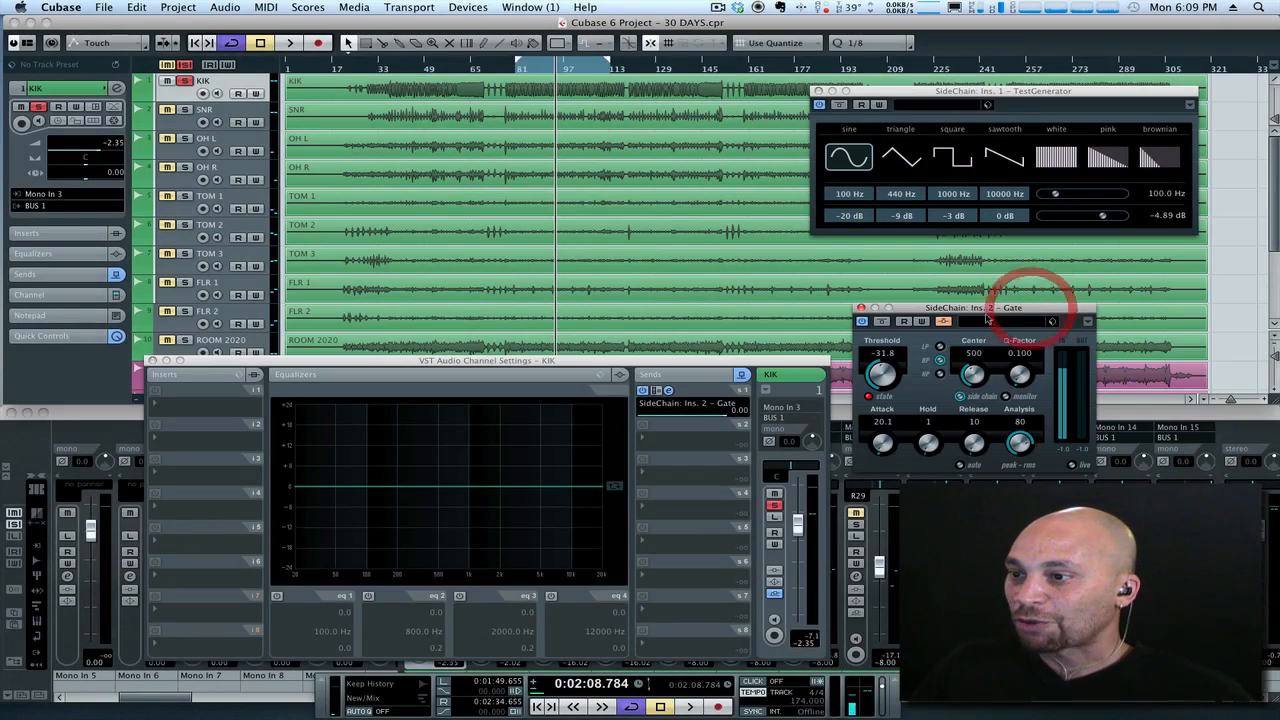
# Step: Play the kick, take the TestGenerator out of bypass to hear the 100 Hz tone with it, and stop playback
pyautogui.press('space')
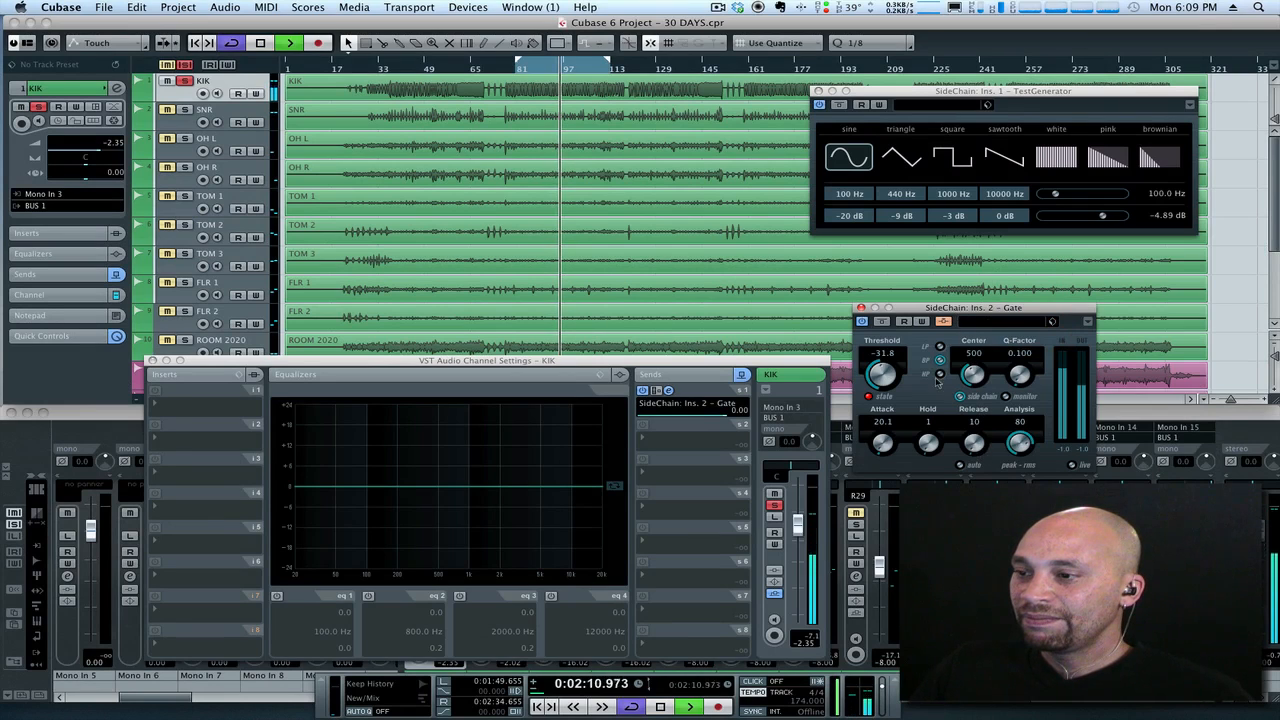
pyautogui.click(841, 105)
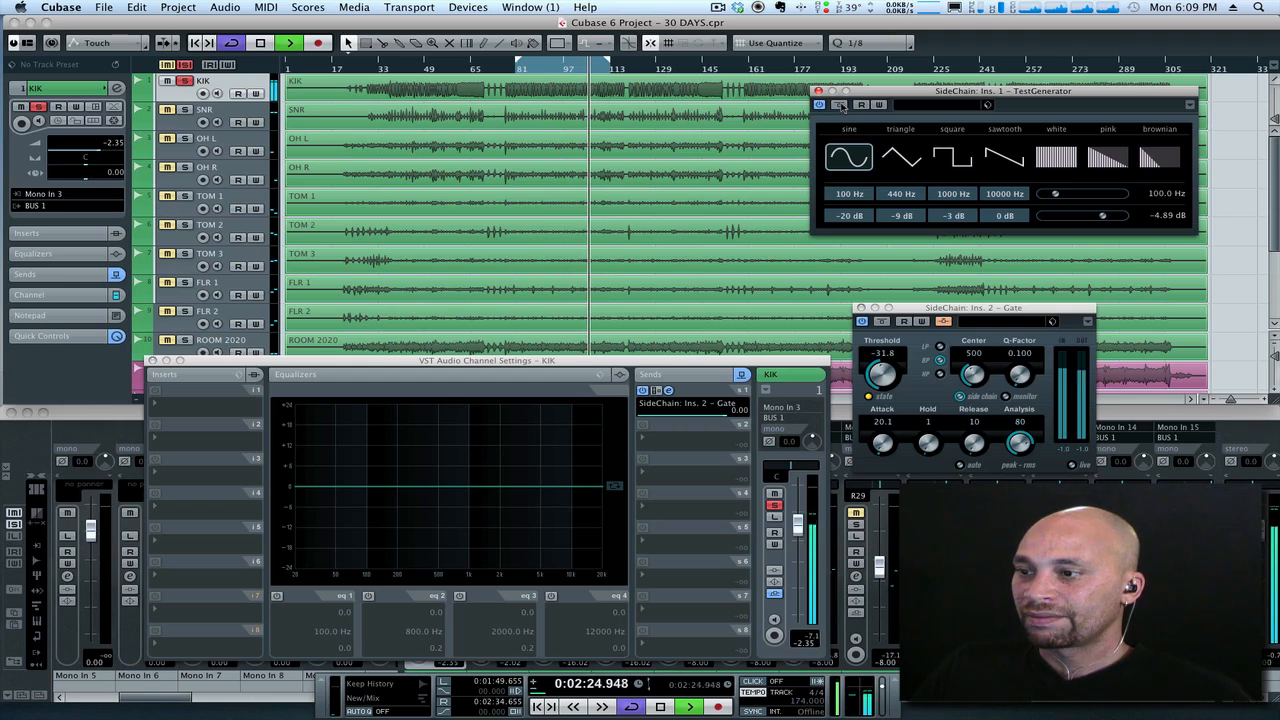
pyautogui.press('space')
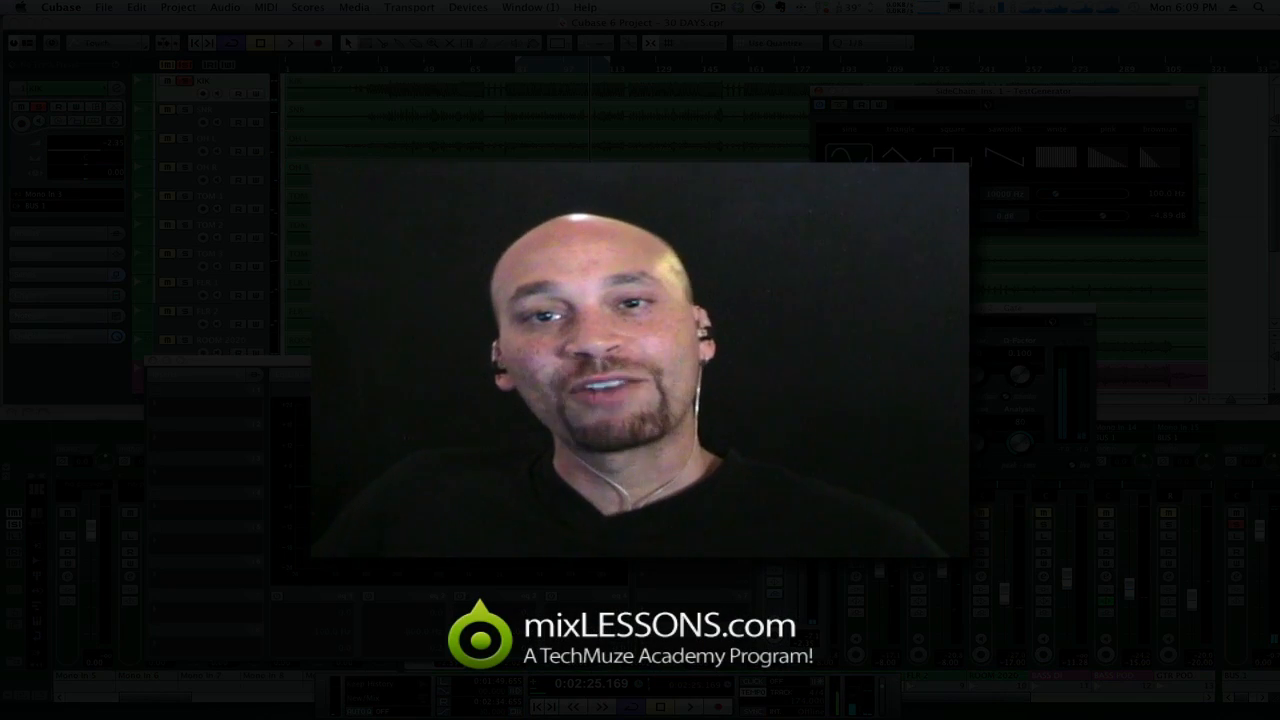